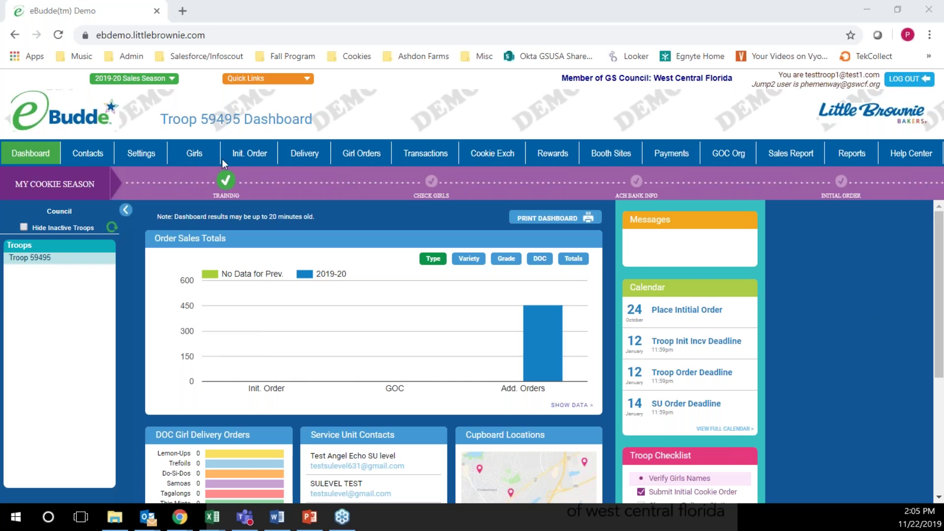
Go to the Init. Order page for Troop 59495
{"action": "left_click", "coordinate": [240, 152]}
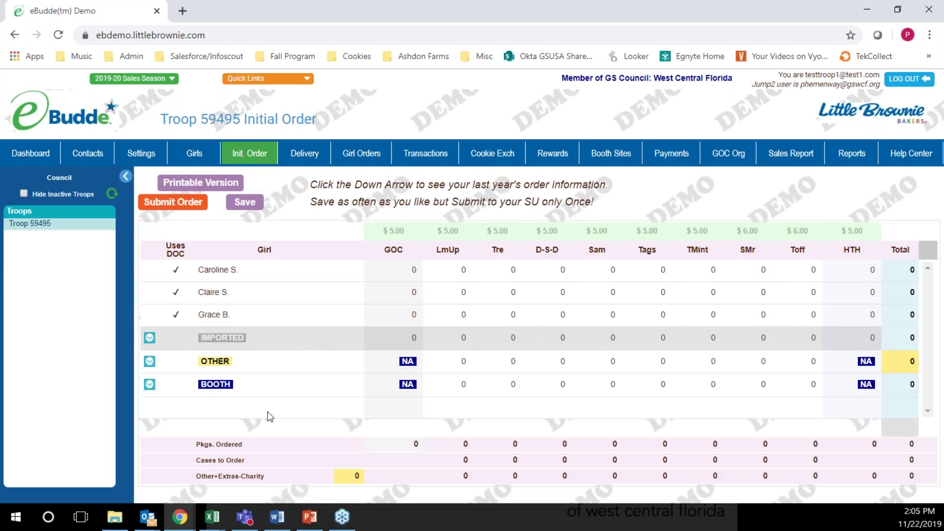
Enter the first girl's quantities: LmUp 12, Tre 15, D-S-D 3, Sam 8, Tags 12, TMint 12, SMr 0, Toff 2
{"action": "left_click", "coordinate": [214, 271]}
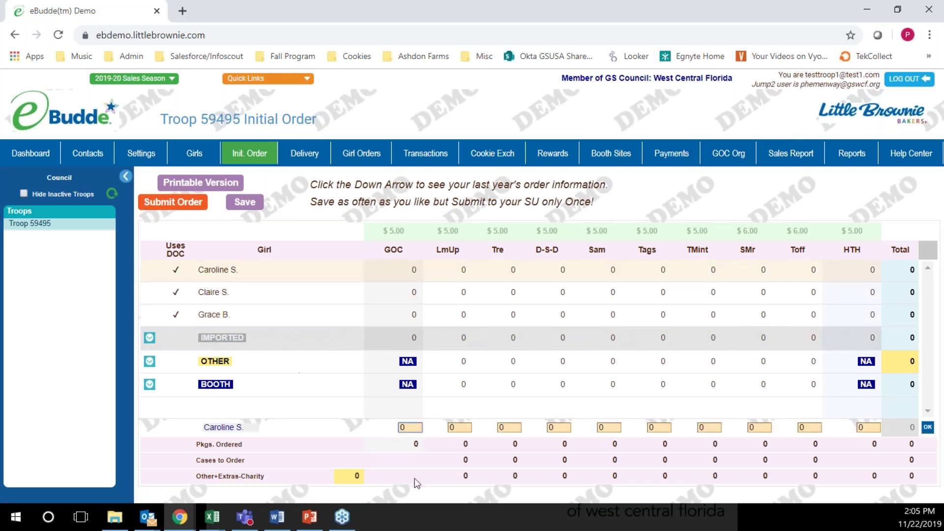
{"action": "left_click", "coordinate": [413, 426]}
{"action": "key", "text": "Tab"}
{"action": "type", "text": "12"}
{"action": "key", "text": "Tab"}
{"action": "type", "text": "15"}
{"action": "key", "text": "Tab"}
{"action": "type", "text": "3"}
{"action": "key", "text": "Tab"}
{"action": "type", "text": "8"}
{"action": "key", "text": "Tab"}
{"action": "type", "text": "12"}
{"action": "key", "text": "Tab"}
{"action": "type", "text": "12"}
{"action": "key", "text": "Tab"}
{"action": "type", "text": "0"}
{"action": "key", "text": "Tab"}
{"action": "type", "text": "2"}
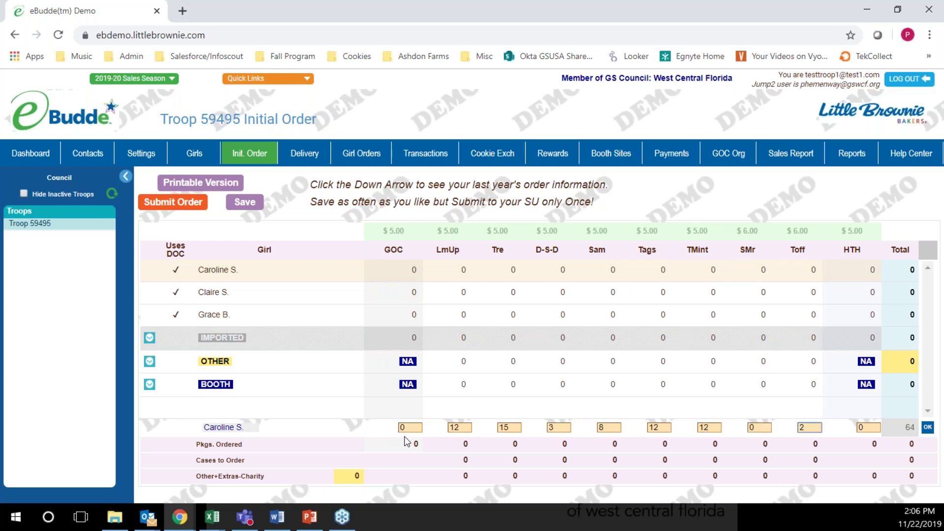
Apply the first girl's 64 packages and save the order
{"action": "left_click", "coordinate": [926, 427]}
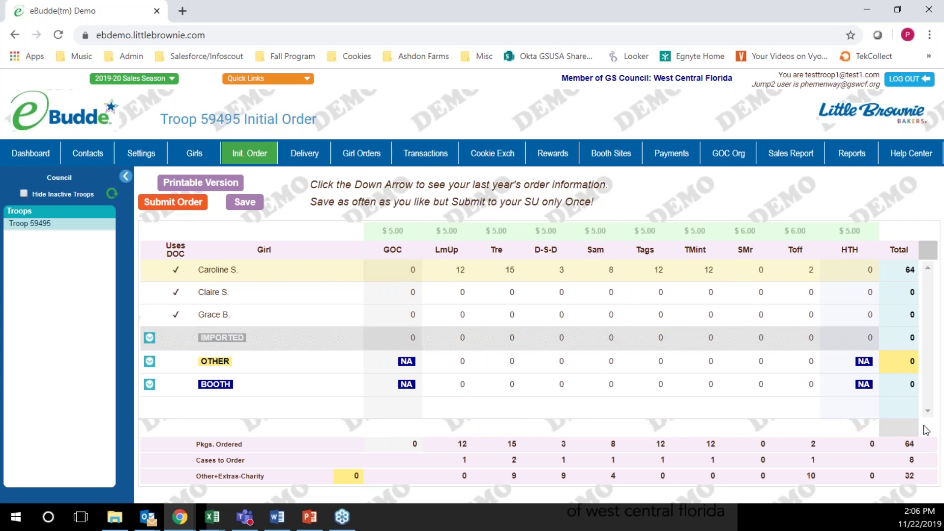
{"action": "left_click", "coordinate": [245, 202]}
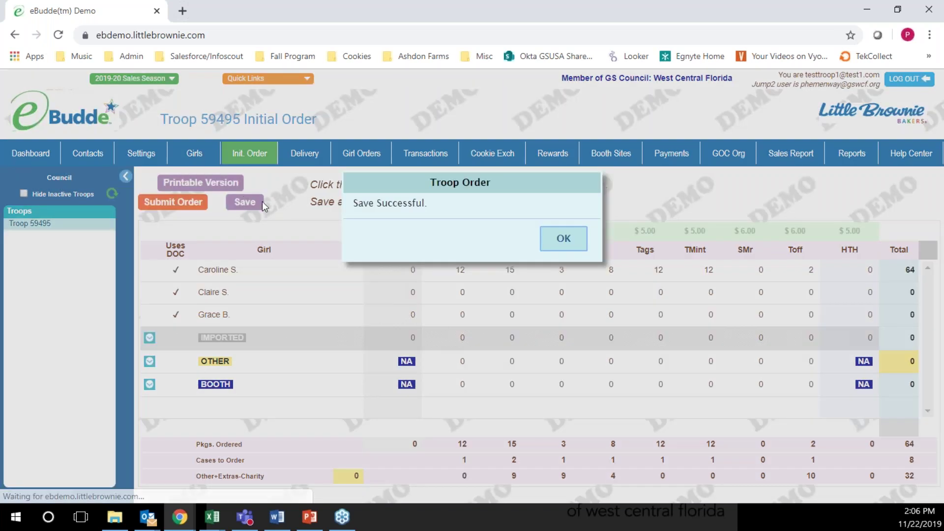
{"action": "left_click", "coordinate": [566, 239]}
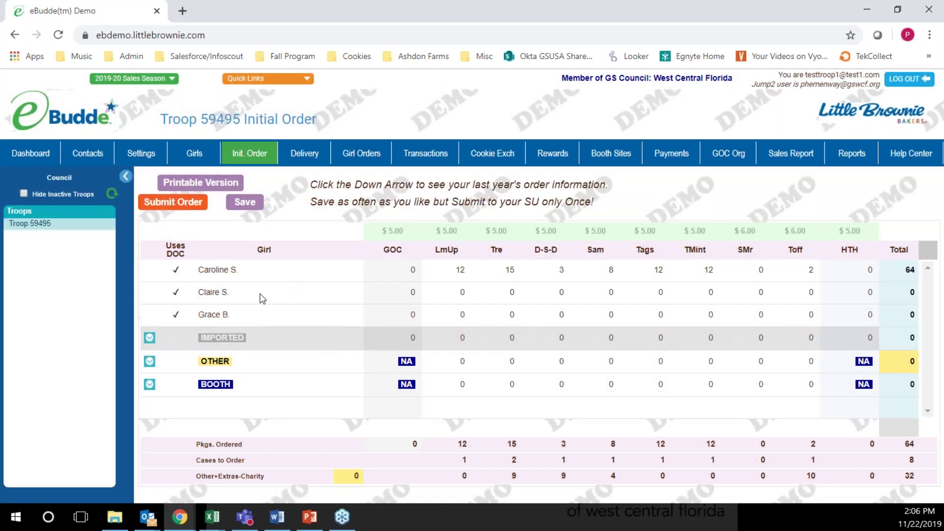
{"action": "left_click", "coordinate": [208, 297]}
Enter the second girl's quantities: LmUp 5, Tre 6, D-S-D 15, Sam 13, Tags 8, TMint 25, SMr 0, Toff 2
{"action": "key", "text": "Tab"}
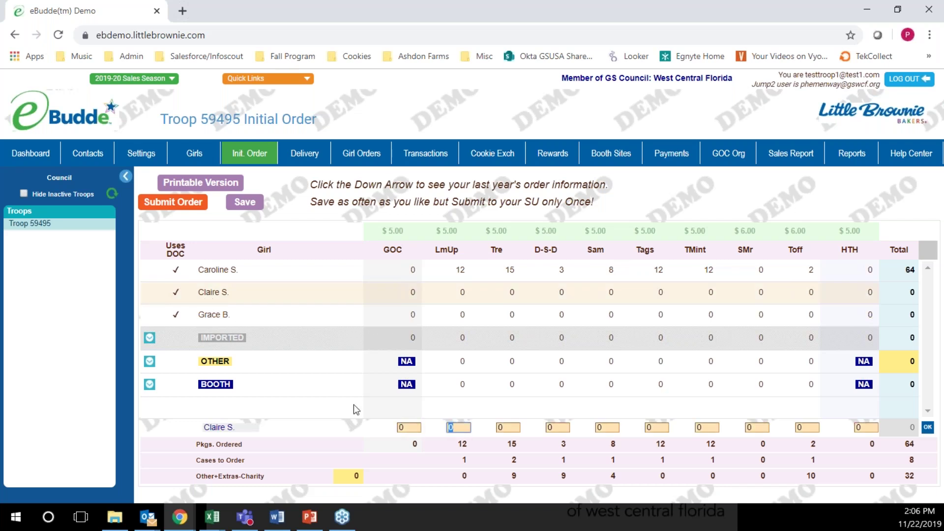
{"action": "type", "text": "5"}
{"action": "key", "text": "Tab"}
{"action": "type", "text": "6"}
{"action": "key", "text": "Tab"}
{"action": "type", "text": "15"}
{"action": "key", "text": "Tab"}
{"action": "type", "text": "13"}
{"action": "key", "text": "Tab"}
{"action": "type", "text": "8"}
{"action": "key", "text": "Tab"}
{"action": "type", "text": "25"}
{"action": "key", "text": "Tab"}
{"action": "type", "text": "0"}
{"action": "key", "text": "Tab"}
{"action": "type", "text": "2"}
{"action": "key", "text": "Tab"}
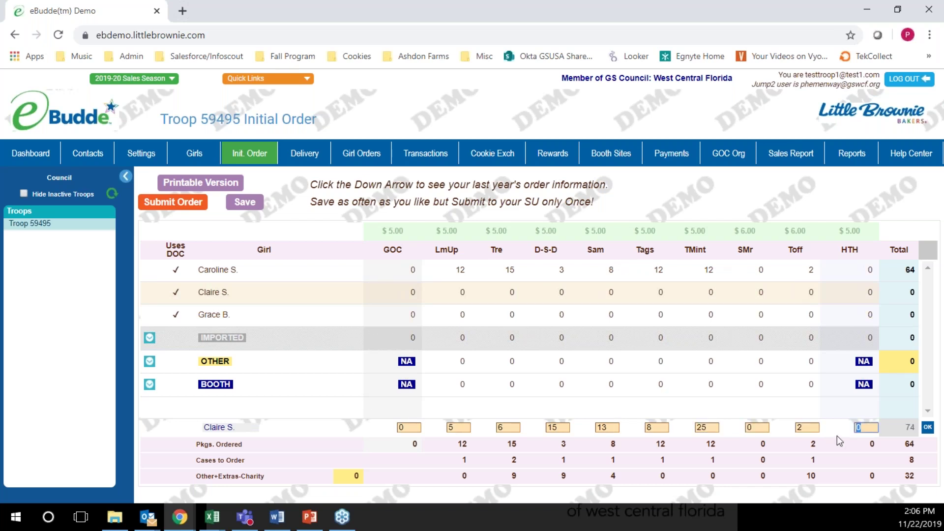
Apply the second girl's 74 packages and save the order, now totalling 138
{"action": "left_click", "coordinate": [928, 428]}
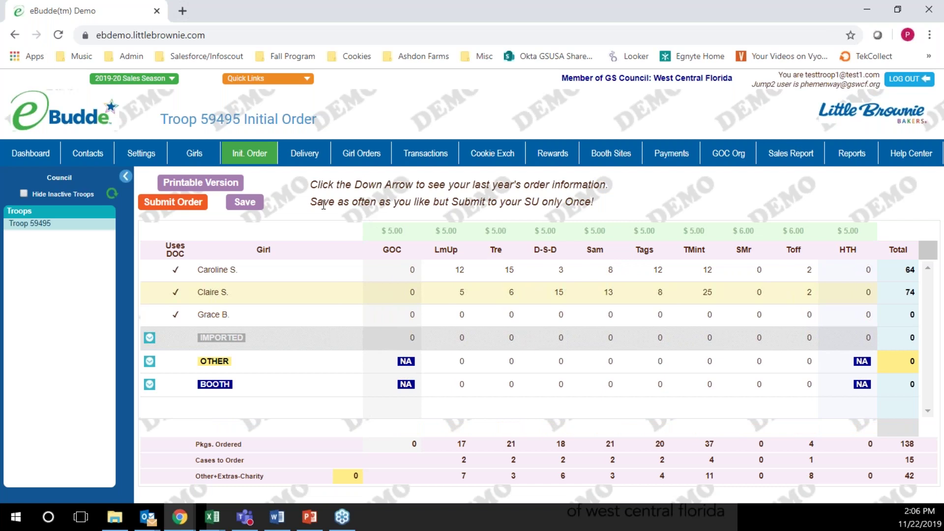
{"action": "left_click", "coordinate": [244, 202]}
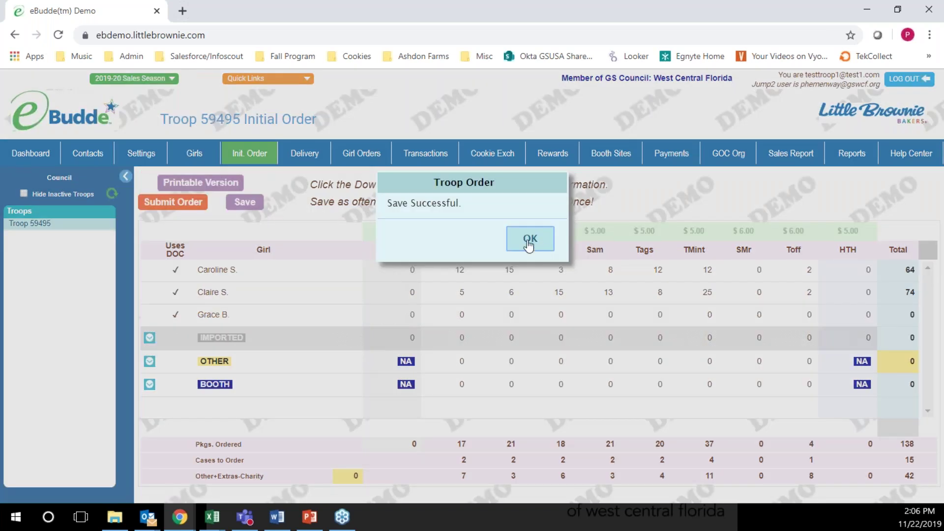
{"action": "left_click", "coordinate": [529, 239]}
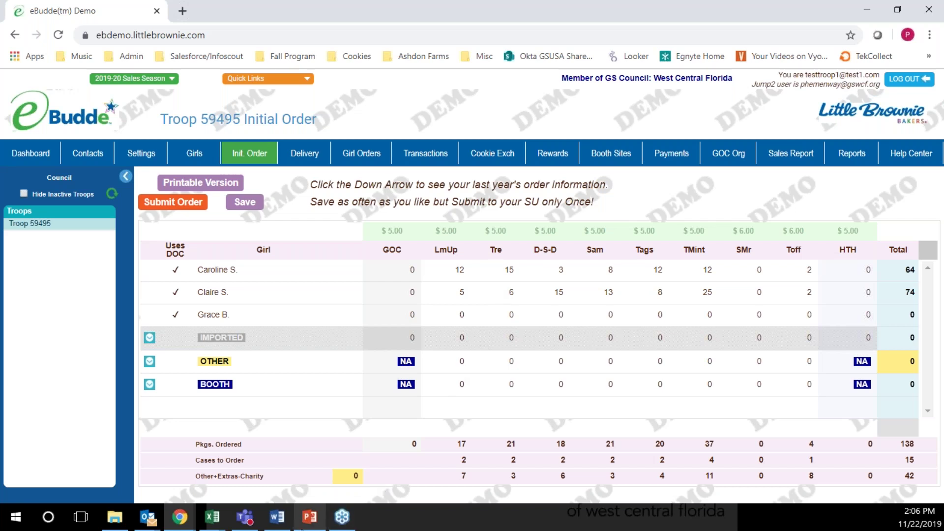
Review the example Troop 1 Initial Order slide in PowerPoint, then return to eBudde
{"action": "mouse_move", "coordinate": [301, 529]}
{"action": "left_click", "coordinate": [300, 527]}
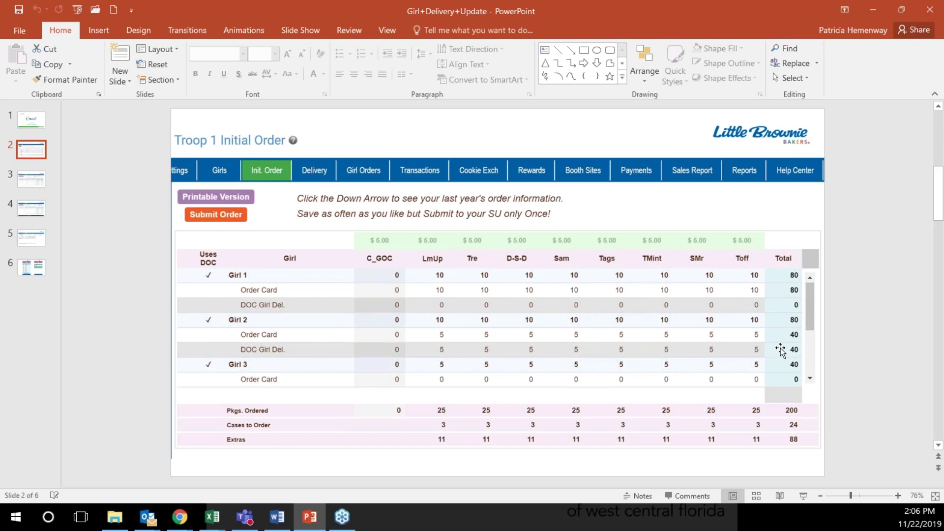
{"action": "left_click", "coordinate": [872, 10]}
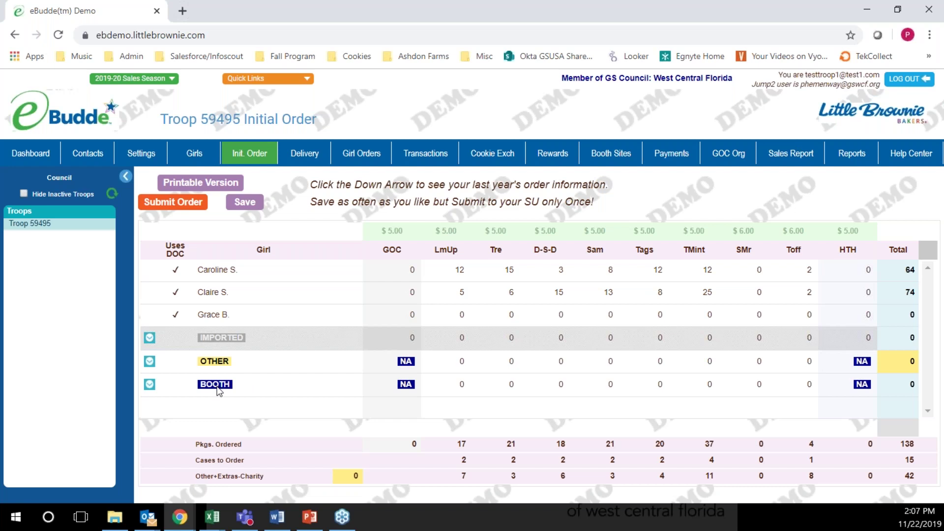
In the OTHER row, enter 48 packages each for LmUp, Tre, D-S-D and Sam
{"action": "left_click", "coordinate": [213, 371]}
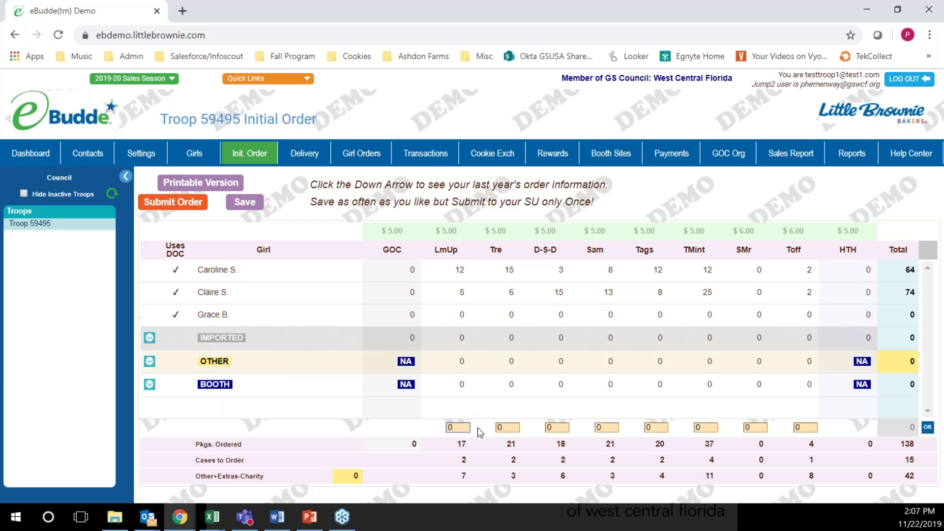
{"action": "type", "text": "48"}
{"action": "key", "text": "Tab"}
{"action": "type", "text": "48"}
{"action": "key", "text": "Tab"}
{"action": "type", "text": "48"}
{"action": "key", "text": "Tab"}
{"action": "type", "text": "48"}
{"action": "key", "text": "Tab"}
Enter 48 for the remaining varieties, correcting the Tags typo, then apply and save
{"action": "type", "text": "418"}
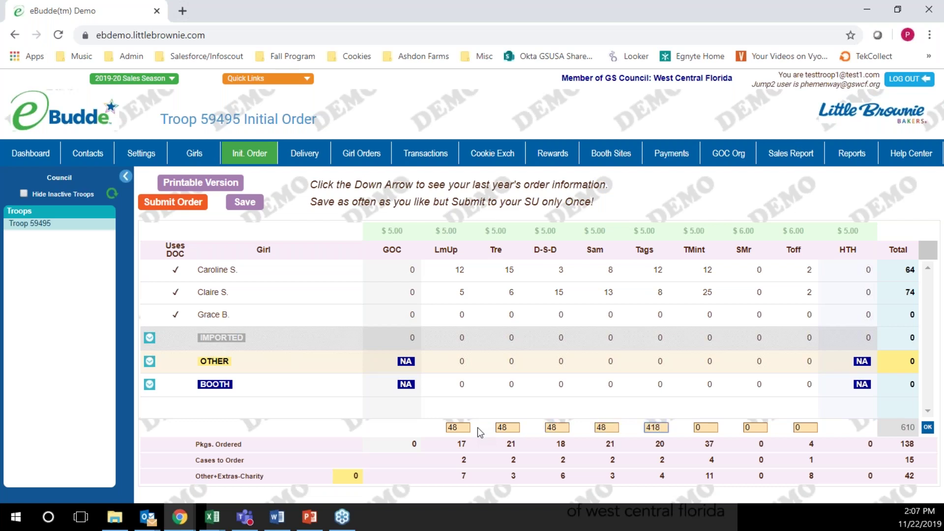
{"action": "key", "text": "BackSpace"}
{"action": "key", "text": "BackSpace"}
{"action": "type", "text": "8"}
{"action": "key", "text": "Tab"}
{"action": "type", "text": "48"}
{"action": "key", "text": "Tab"}
{"action": "type", "text": "48"}
{"action": "key", "text": "Tab"}
{"action": "type", "text": "48"}
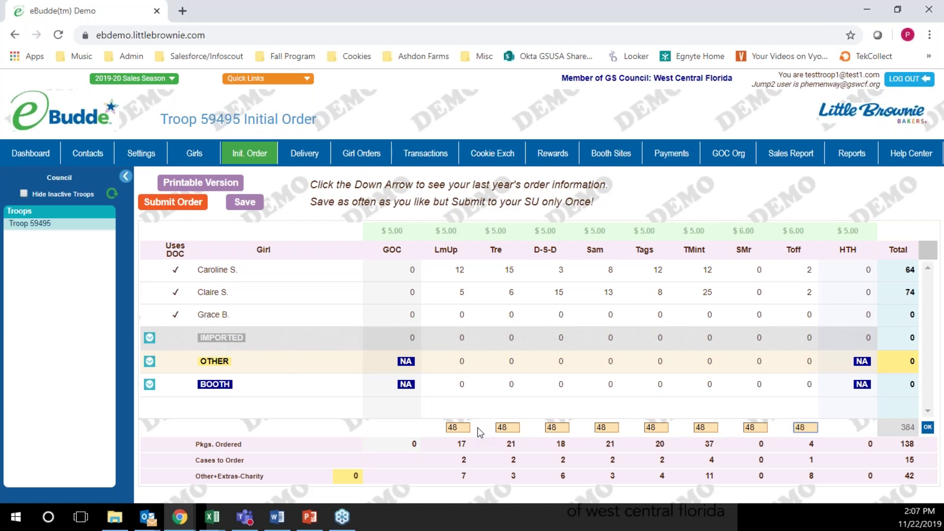
{"action": "key", "text": "Tab"}
{"action": "left_click", "coordinate": [927, 427]}
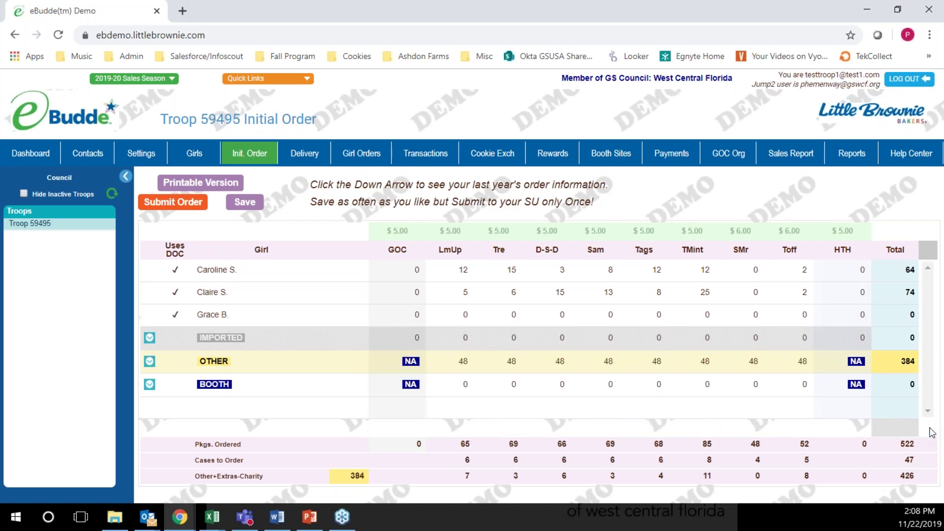
{"action": "left_click", "coordinate": [247, 203]}
Confirm the save, leaving the order at 522 packages and 47 cases
{"action": "left_click", "coordinate": [535, 245]}
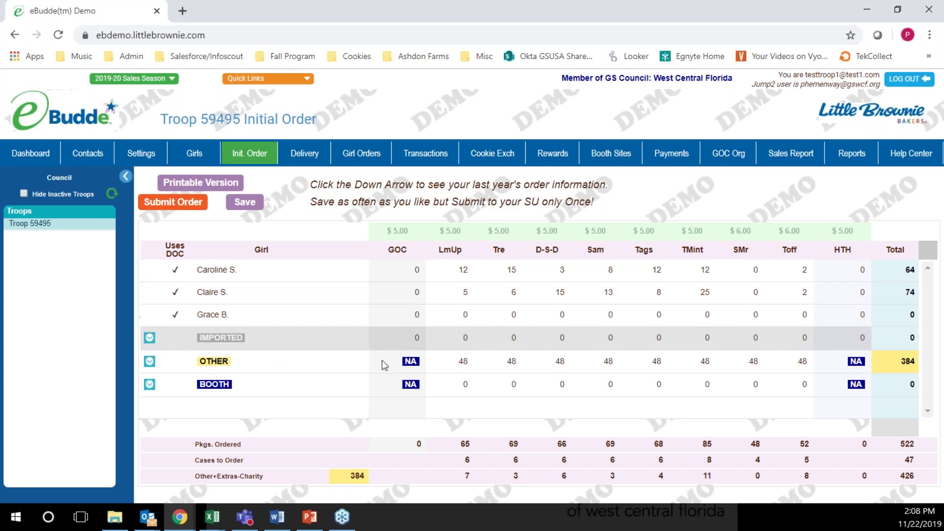
Raise the OTHER row's LmUp and Tre quantities to 60 each
{"action": "left_click", "coordinate": [466, 362]}
{"action": "key", "text": "BackSpace"}
{"action": "key", "text": "BackSpace"}
{"action": "type", "text": "60"}
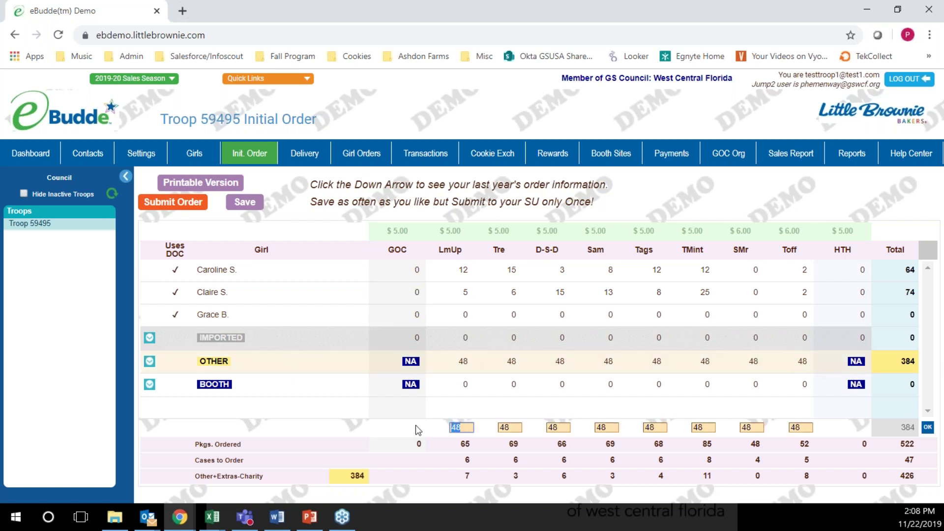
{"action": "key", "text": "Tab"}
{"action": "type", "text": "60"}
{"action": "key", "text": "Tab"}
{"action": "left_click", "coordinate": [927, 428]}
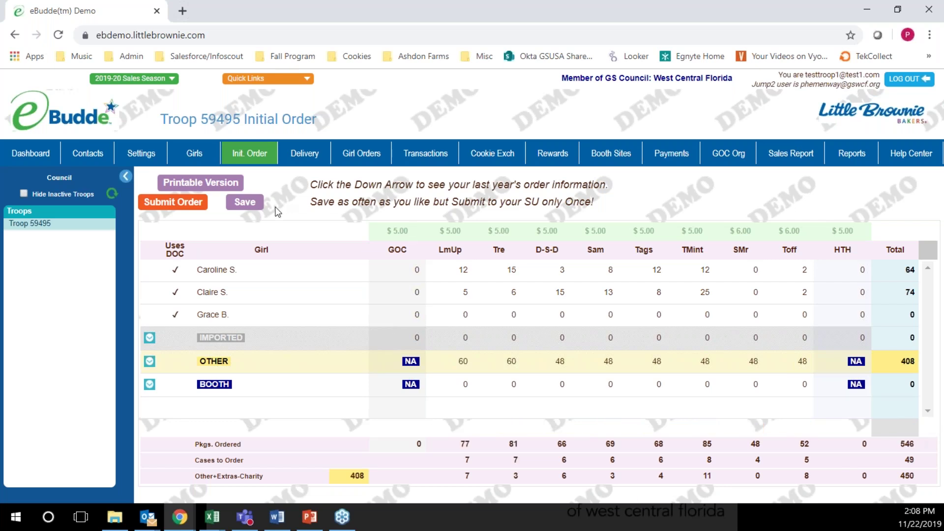
Save the 546-package order and submit it to the service unit
{"action": "left_click", "coordinate": [249, 202]}
{"action": "left_click", "coordinate": [530, 246]}
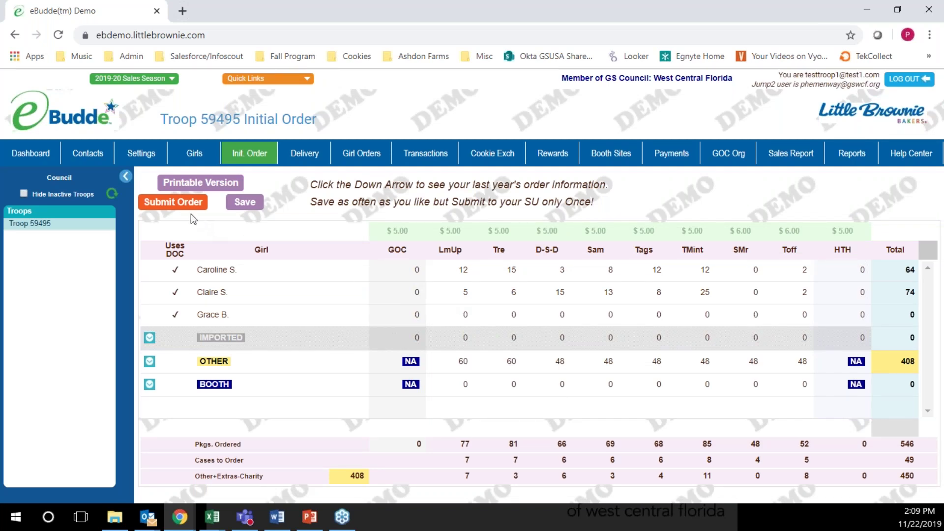
{"action": "left_click", "coordinate": [173, 203]}
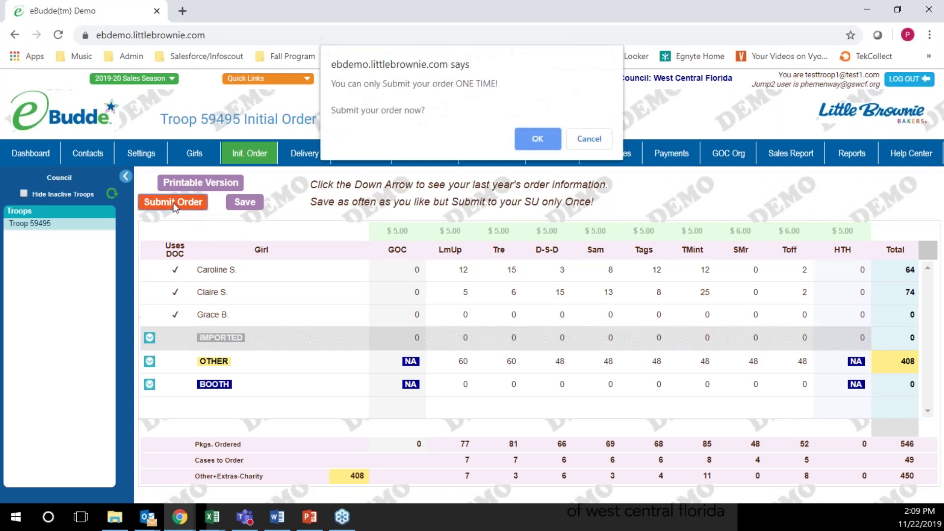
{"action": "left_click", "coordinate": [534, 140]}
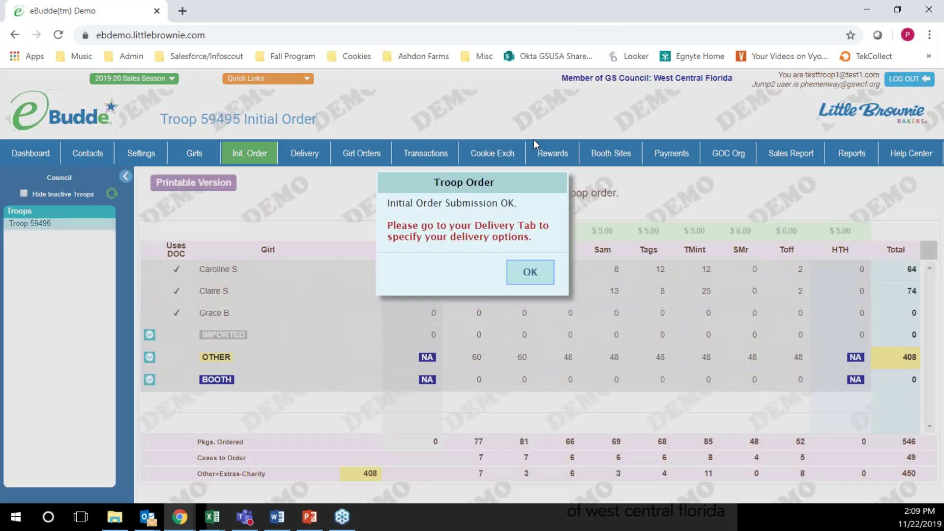